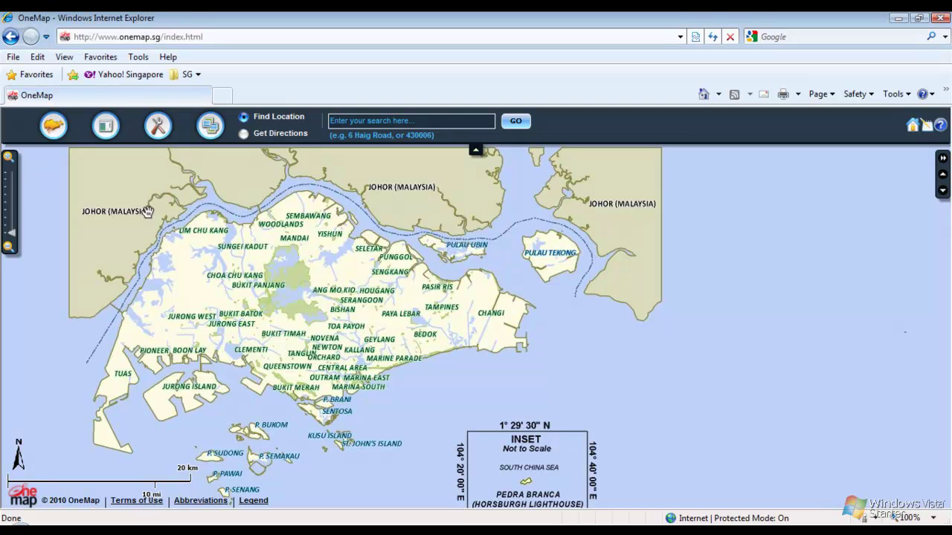
- Open the Overlay KML panel from the Tools menu
{"action": "left_click", "coordinate": [157, 128]}
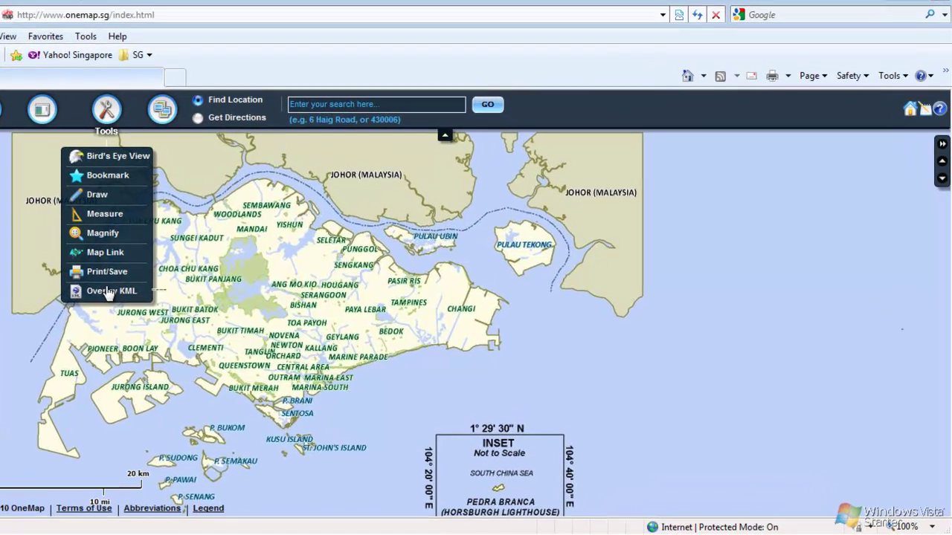
{"action": "left_click", "coordinate": [158, 296]}
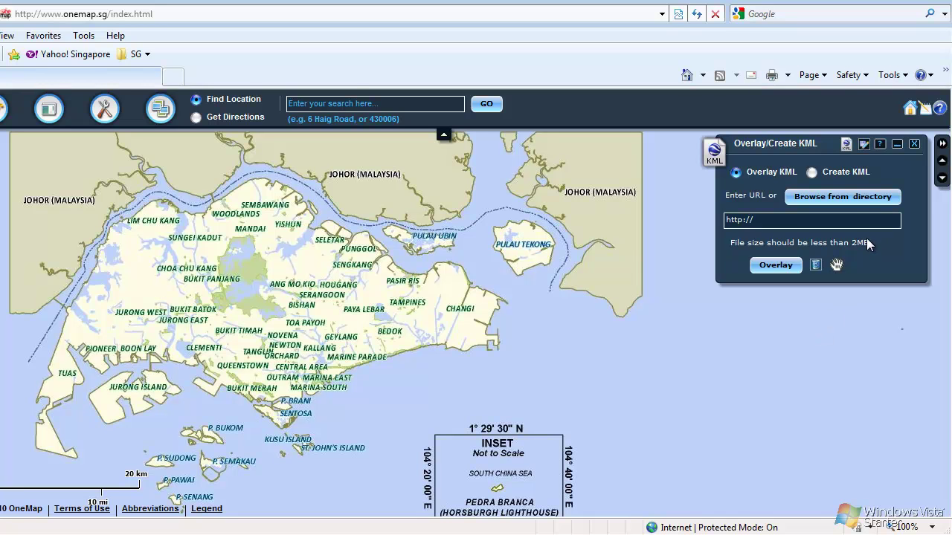
- Load Places.kml from the computer and overlay its six location markers
{"action": "left_click", "coordinate": [871, 199]}
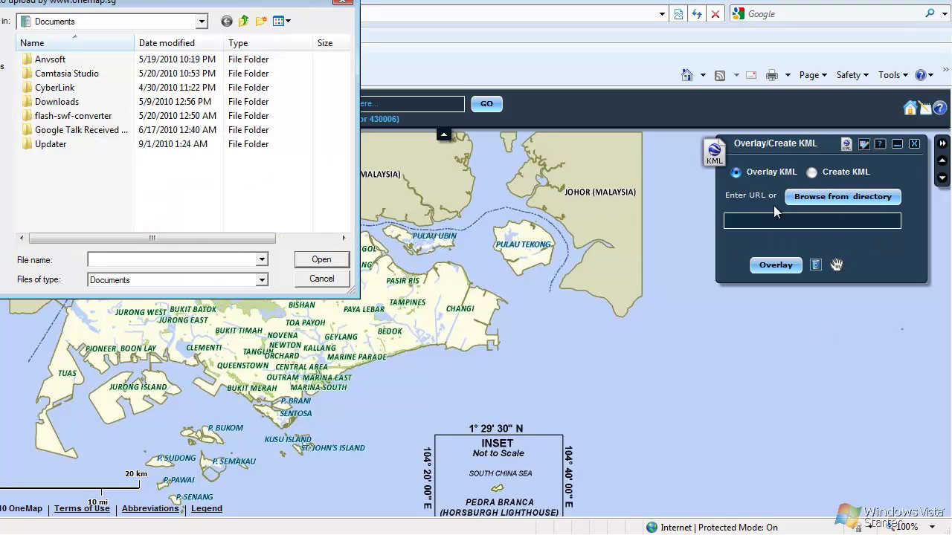
{"action": "left_click", "coordinate": [6, 170]}
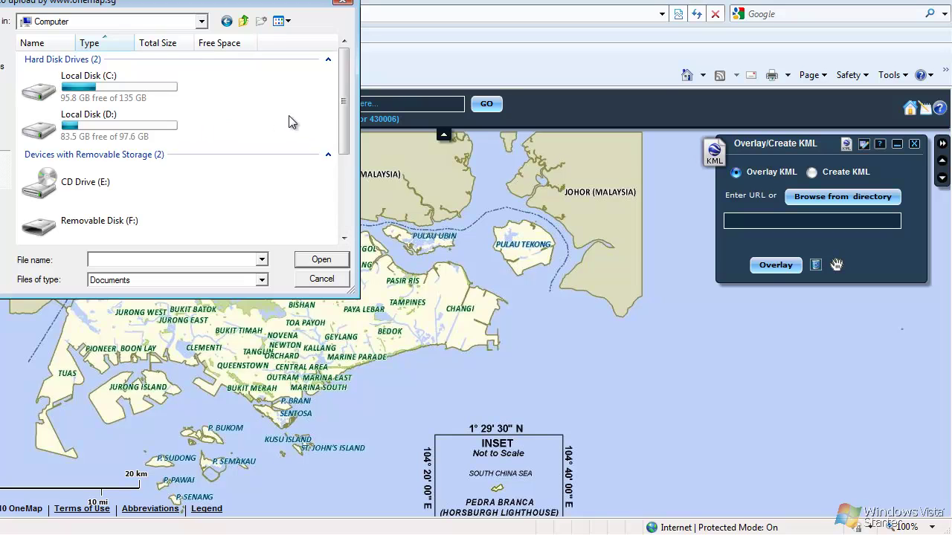
{"action": "left_click_drag", "start_coordinate": [340, 108], "coordinate": [325, 216]}
{"action": "left_click", "coordinate": [55, 168]}
{"action": "double_click", "coordinate": [55, 168]}
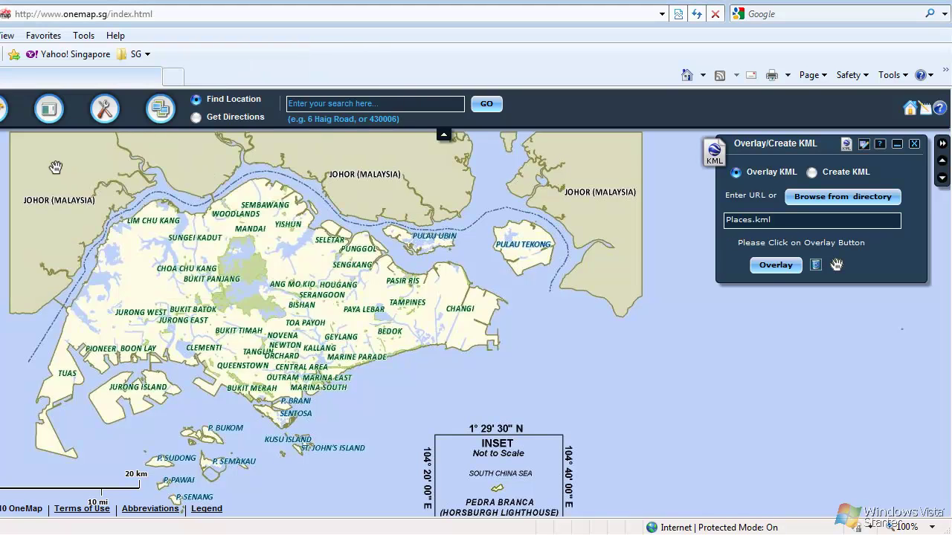
{"action": "left_click", "coordinate": [780, 266]}
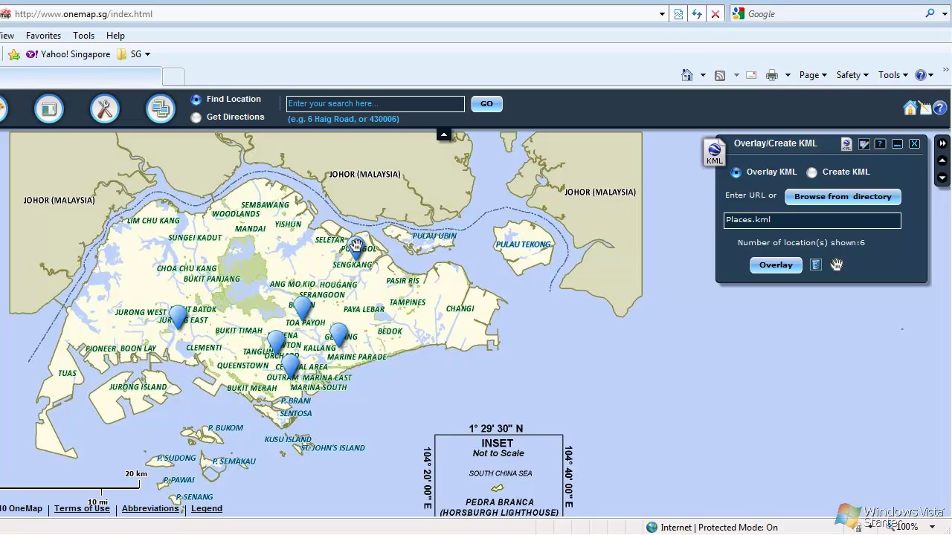
- Read the Punggol, Orchard and Jurong West marker popups, then clear the Places.kml overlay
{"action": "left_click", "coordinate": [356, 246]}
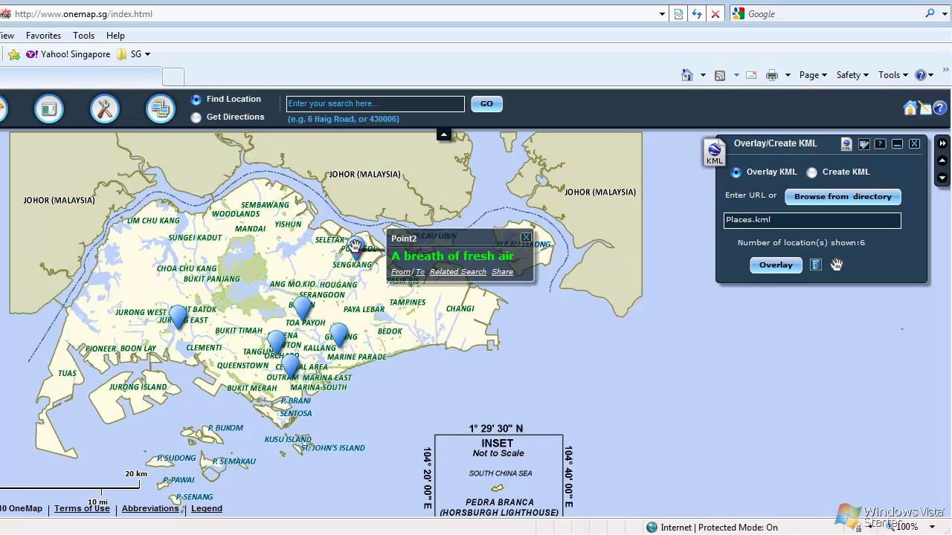
{"action": "left_click", "coordinate": [277, 342]}
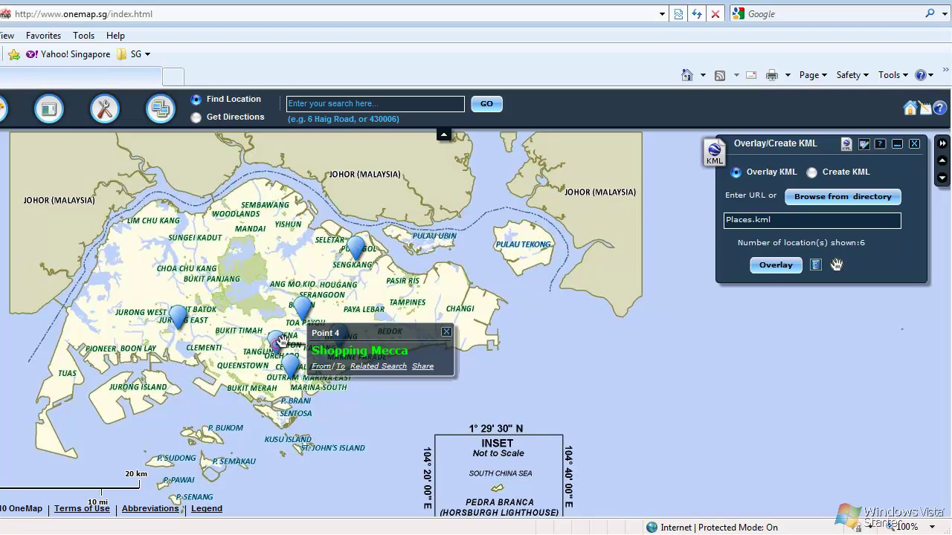
{"action": "left_click", "coordinate": [177, 317]}
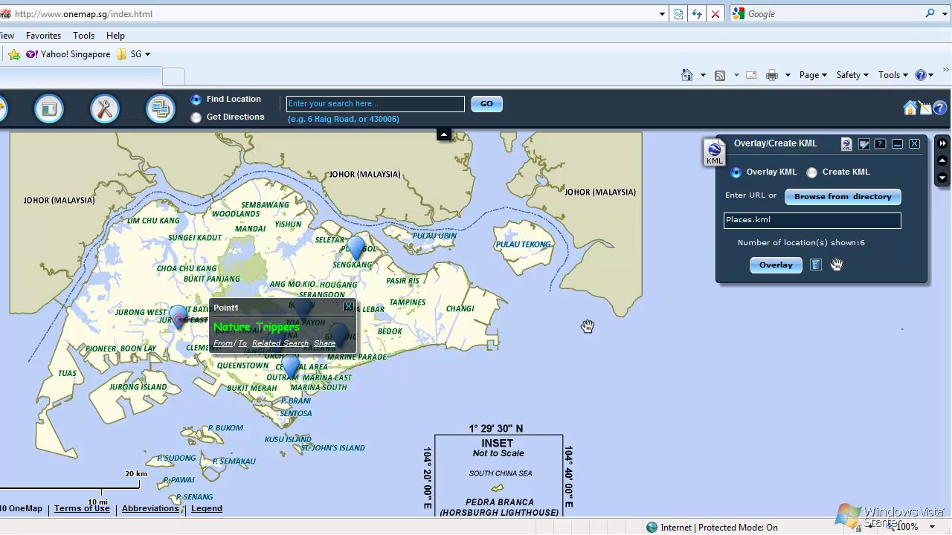
{"action": "left_click", "coordinate": [348, 307]}
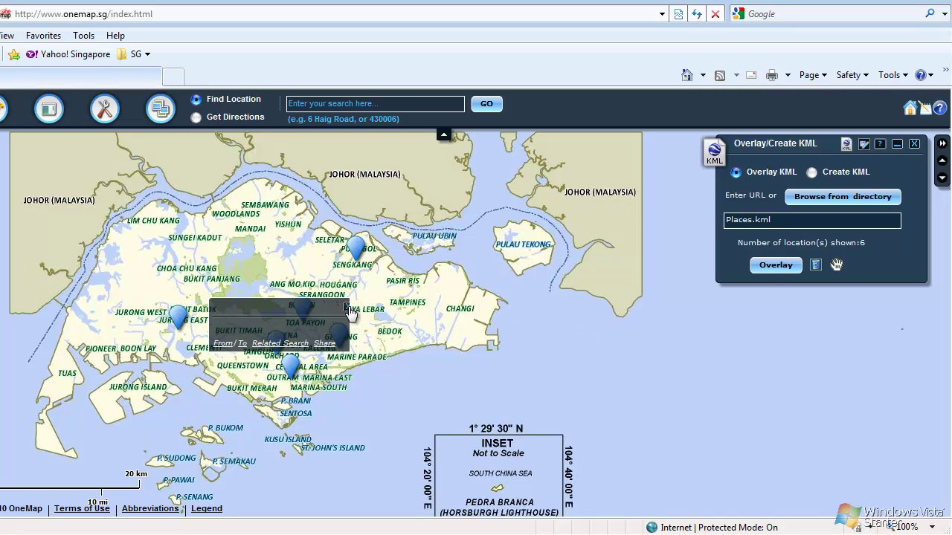
{"action": "left_click", "coordinate": [816, 266]}
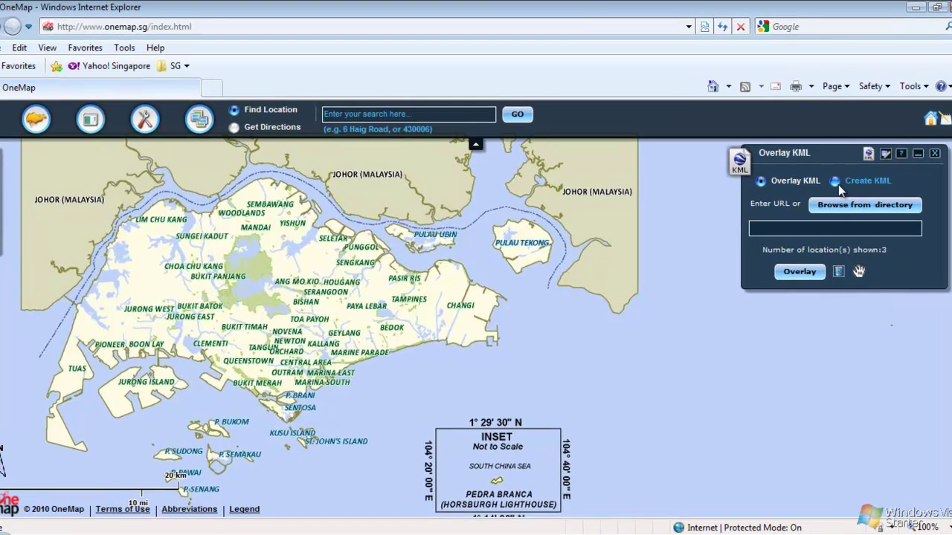
- Switch to Create KML with Point geometry and start adding points
{"action": "left_click", "coordinate": [822, 186]}
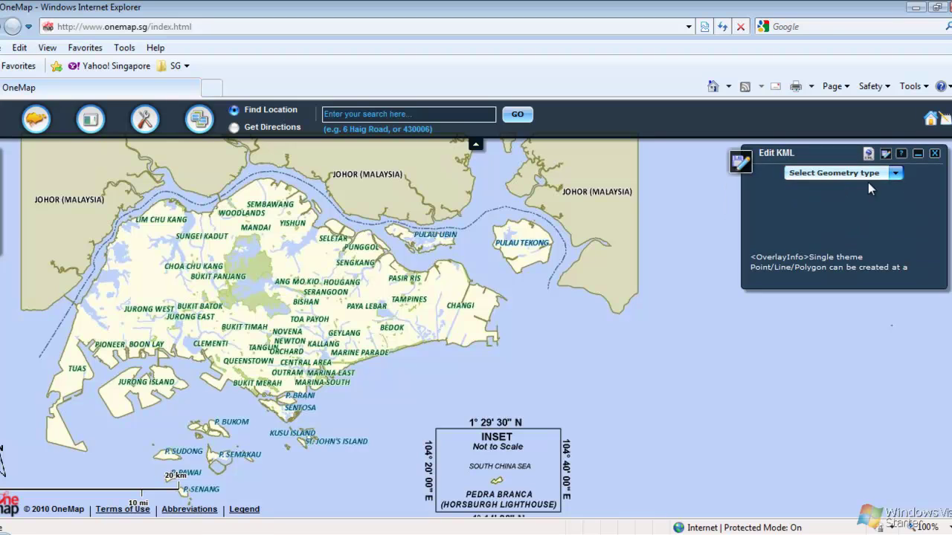
{"action": "left_click", "coordinate": [896, 174]}
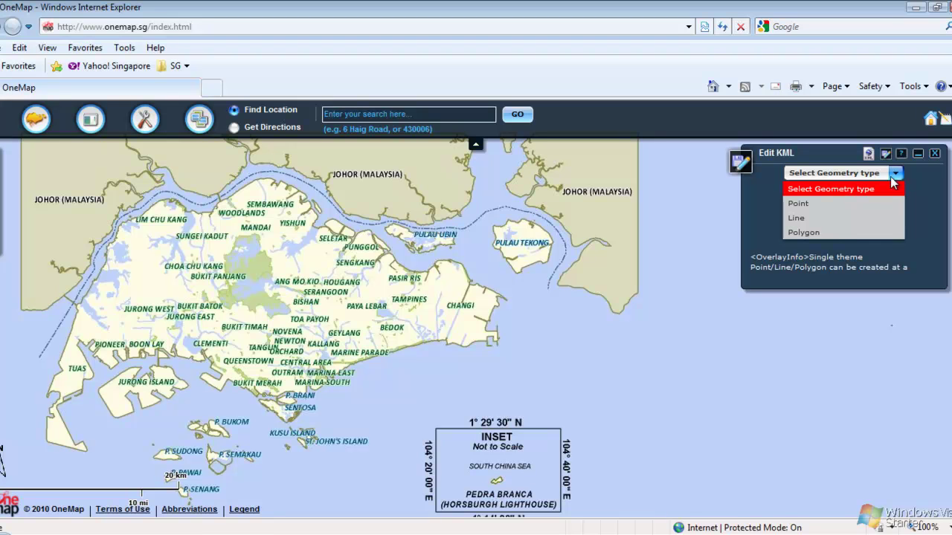
{"action": "left_click", "coordinate": [869, 202]}
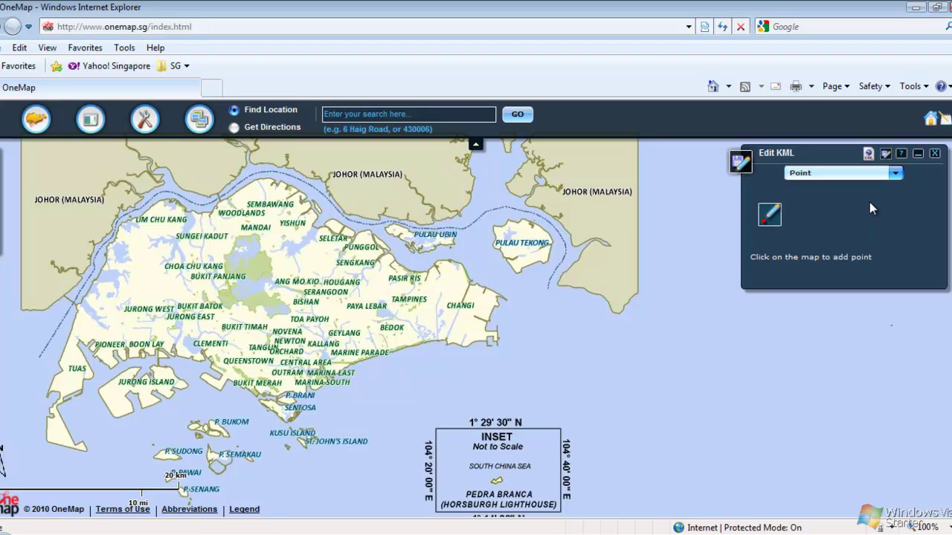
{"action": "left_click", "coordinate": [769, 215]}
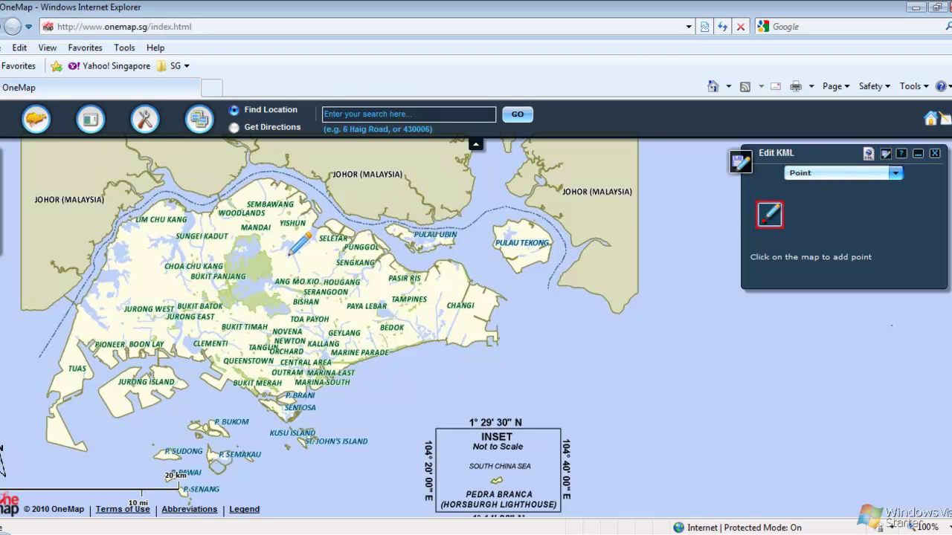
- Place a point near Toa Payoh and save it as Spot1, described 'For the elderly'
{"action": "left_click", "coordinate": [295, 300]}
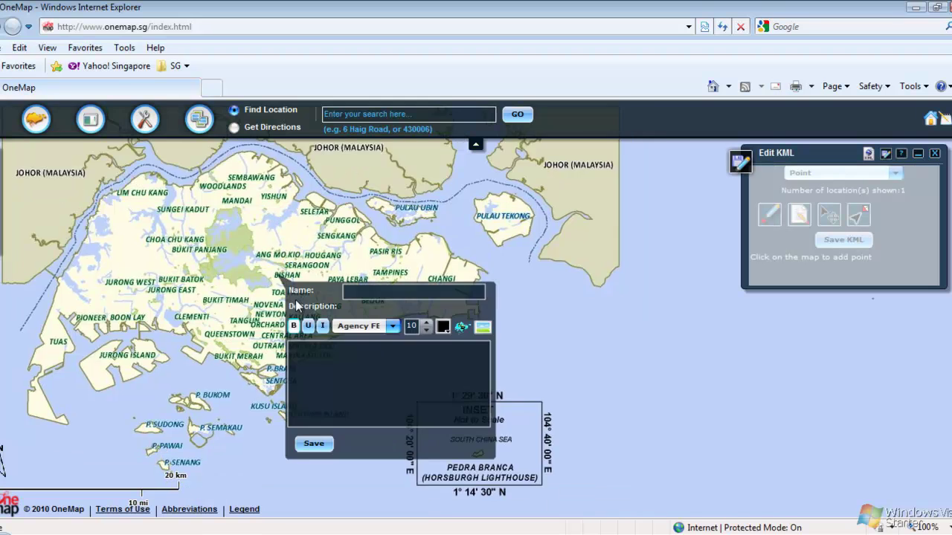
{"action": "left_click", "coordinate": [322, 223]}
{"action": "type", "text": "Spot"}
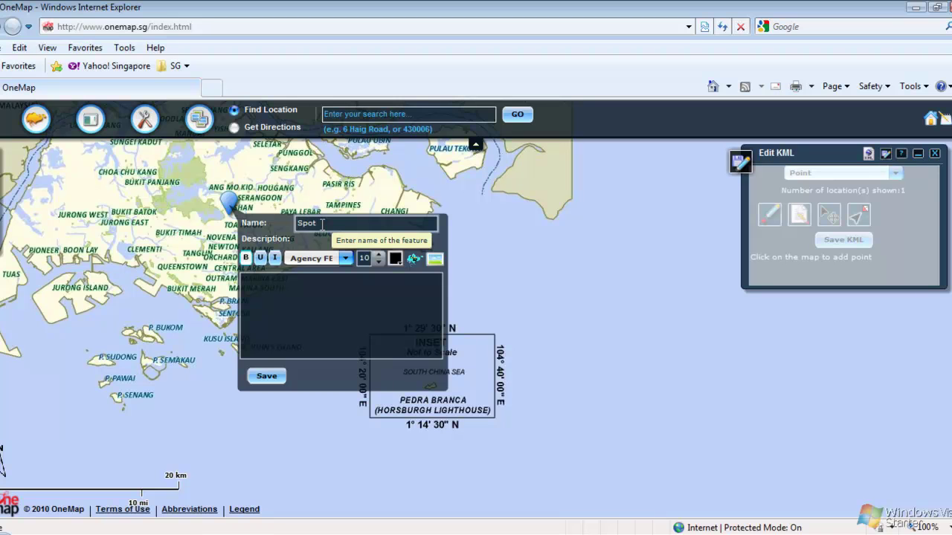
{"action": "type", "text": "1"}
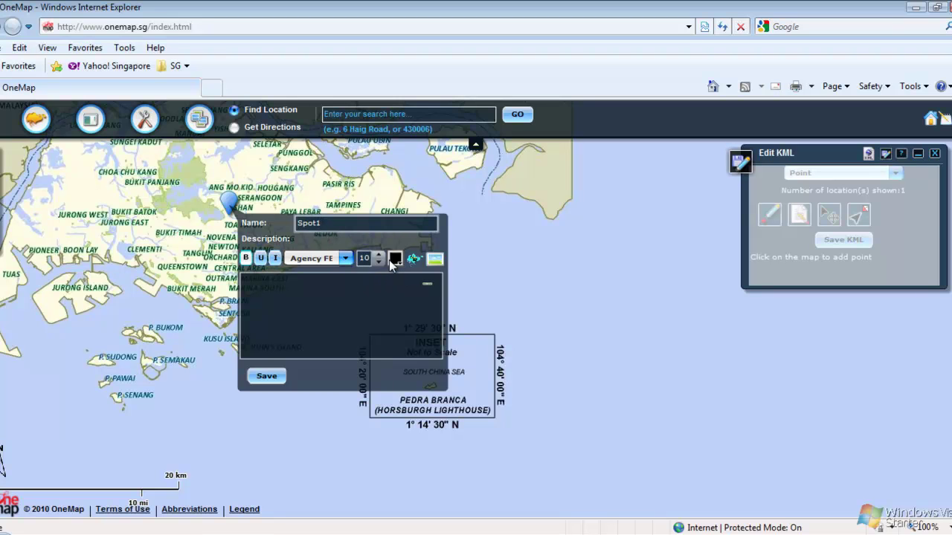
{"action": "left_click", "coordinate": [318, 295]}
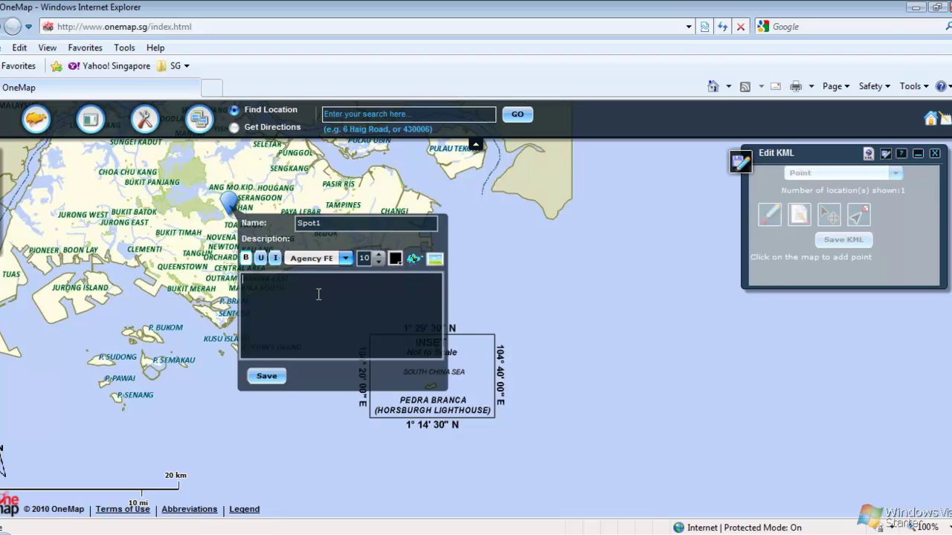
{"action": "type", "text": "For the elderly"}
{"action": "left_click", "coordinate": [274, 374]}
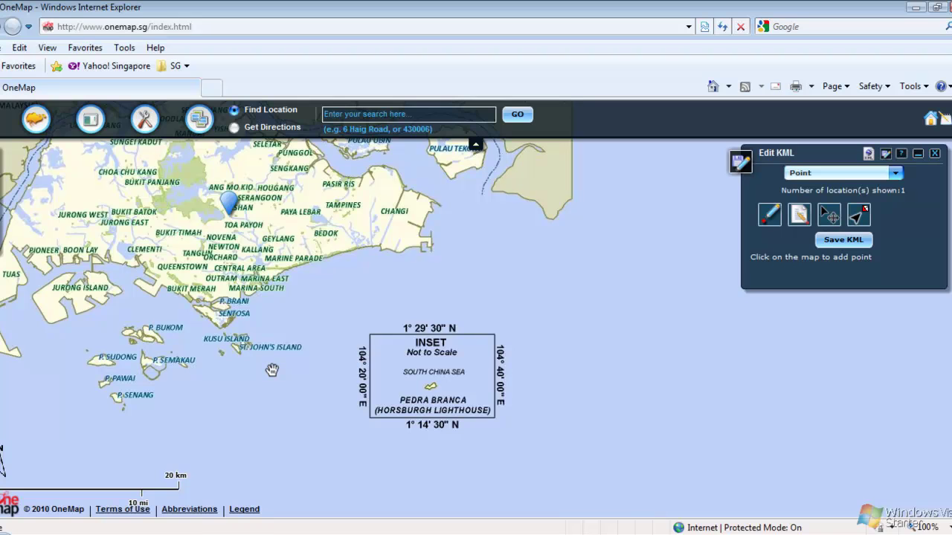
{"action": "left_click", "coordinate": [767, 216]}
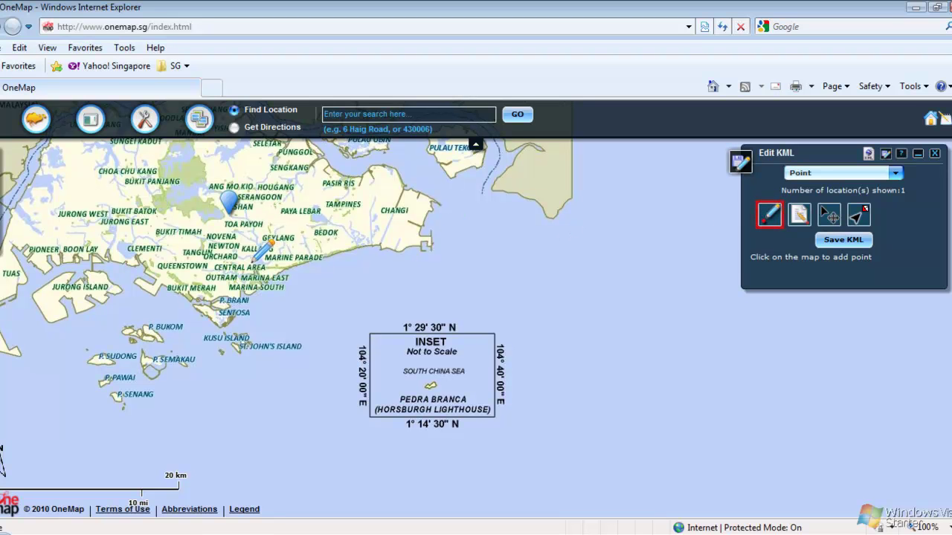
- Add a point near Marina East saved as Spot2, described 'For the kids'
{"action": "left_click", "coordinate": [254, 260]}
{"action": "left_click", "coordinate": [309, 221]}
{"action": "type", "text": "Spot"}
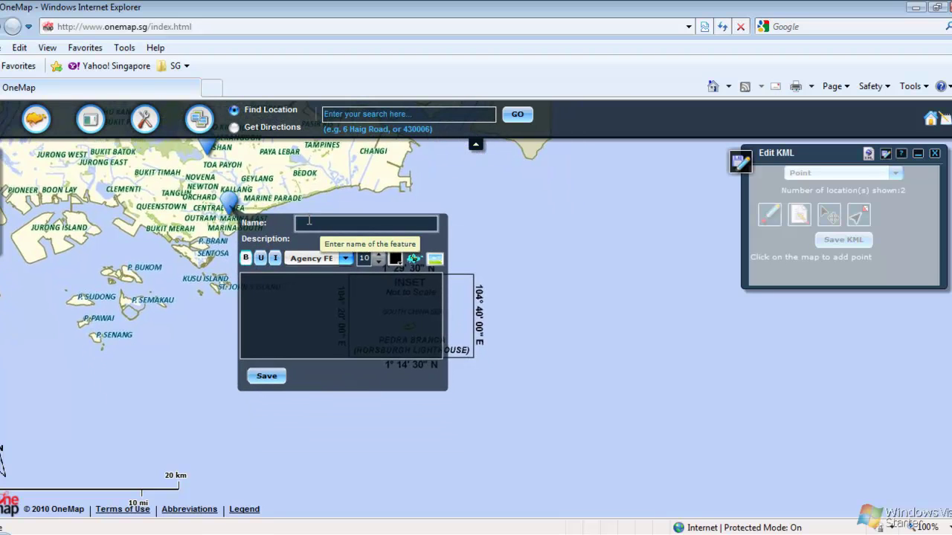
{"action": "type", "text": "2"}
{"action": "left_click", "coordinate": [294, 321]}
{"action": "type", "text": "For the kids"}
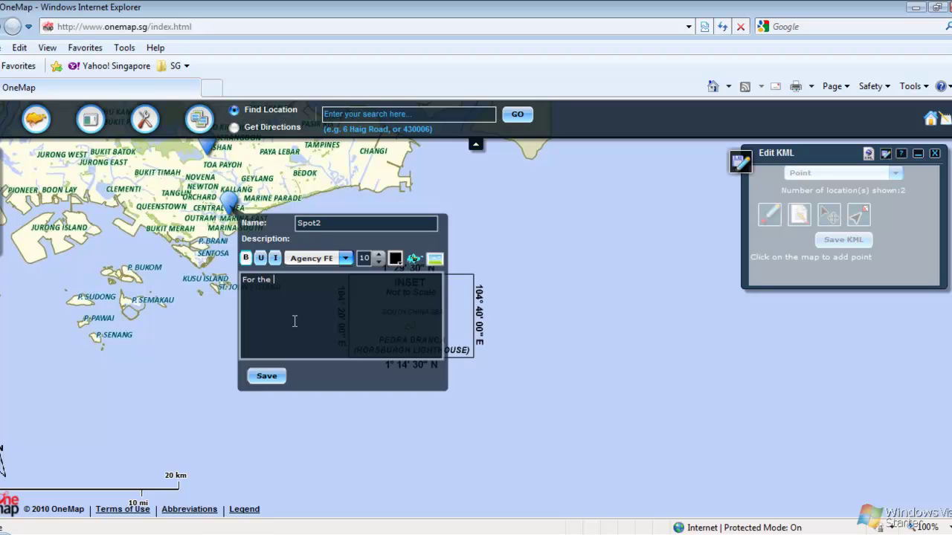
{"action": "left_click", "coordinate": [275, 376]}
- Add a point near Paya Lebar saved as Spot3, described 'For couples'
{"action": "left_click", "coordinate": [769, 214]}
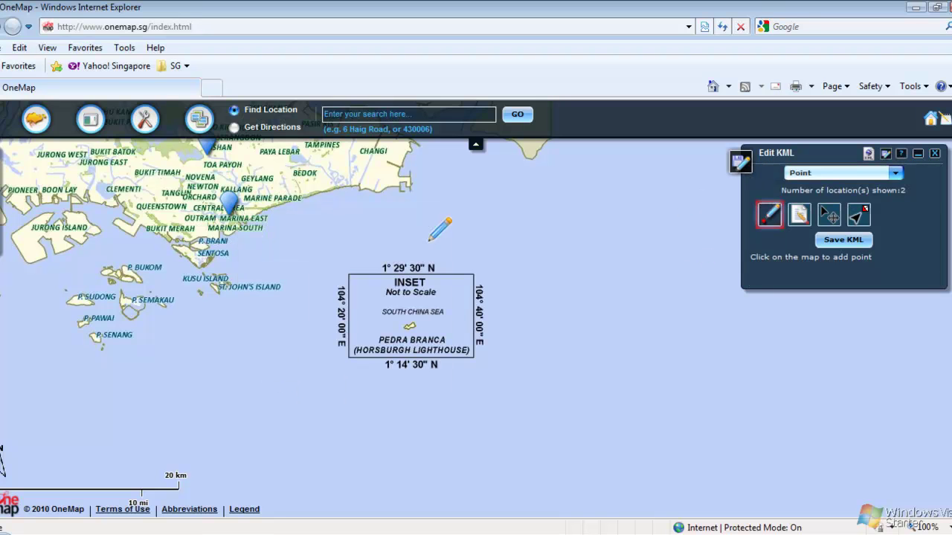
{"action": "left_click_drag", "start_coordinate": [242, 199], "coordinate": [318, 350]}
{"action": "left_click", "coordinate": [318, 349]}
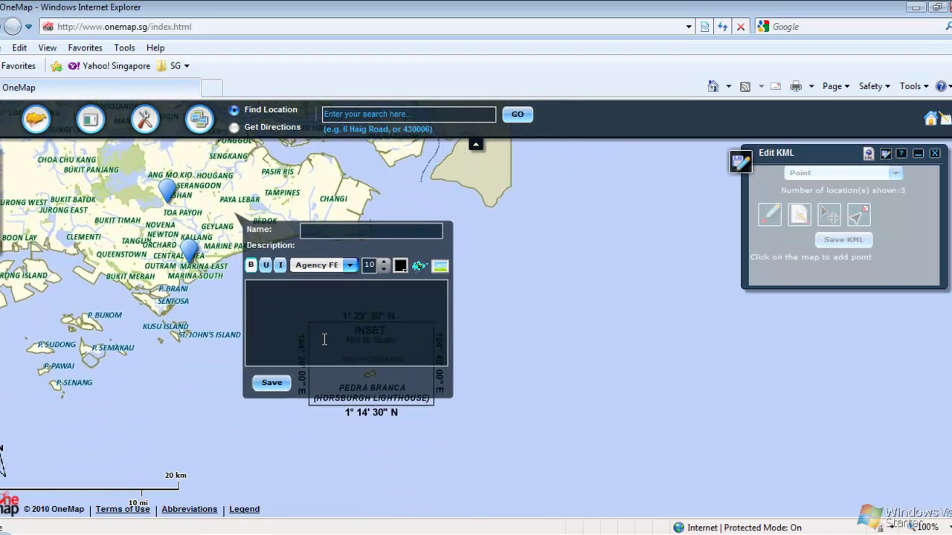
{"action": "left_click", "coordinate": [356, 223]}
{"action": "type", "text": "Spot3"}
{"action": "left_click", "coordinate": [304, 308]}
{"action": "type", "text": "For"}
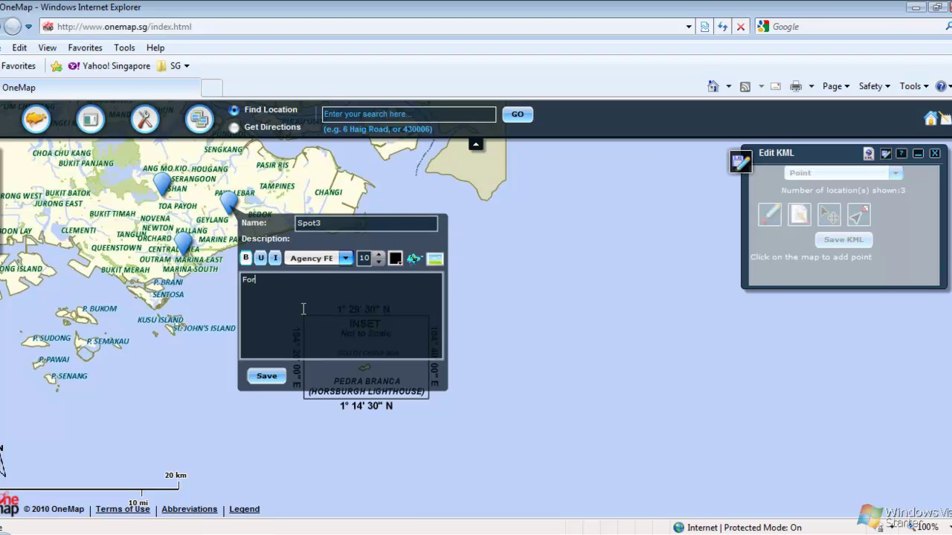
{"action": "type", "text": " couples"}
{"action": "left_click", "coordinate": [272, 378]}
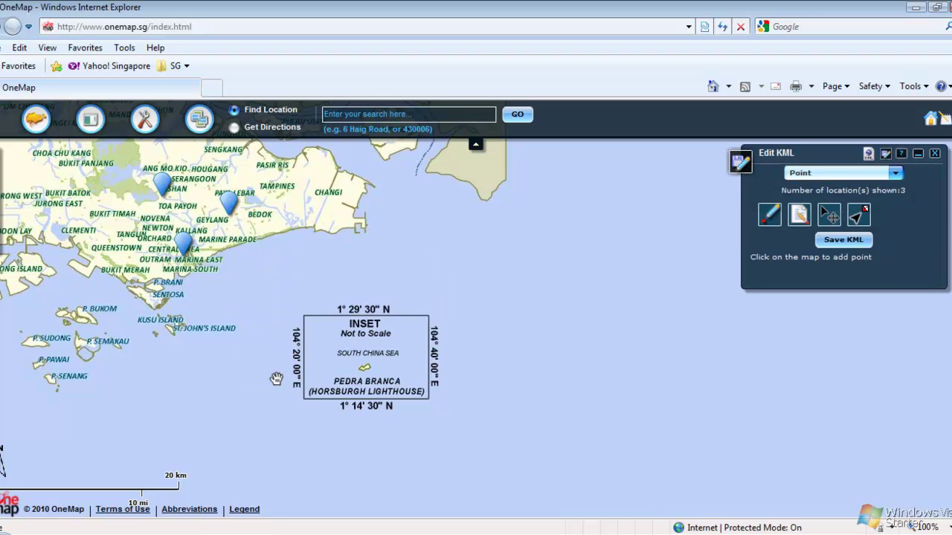
- Change Spot2's description from 'For the kids' to 'For yuppies' and save it
{"action": "left_click", "coordinate": [797, 217]}
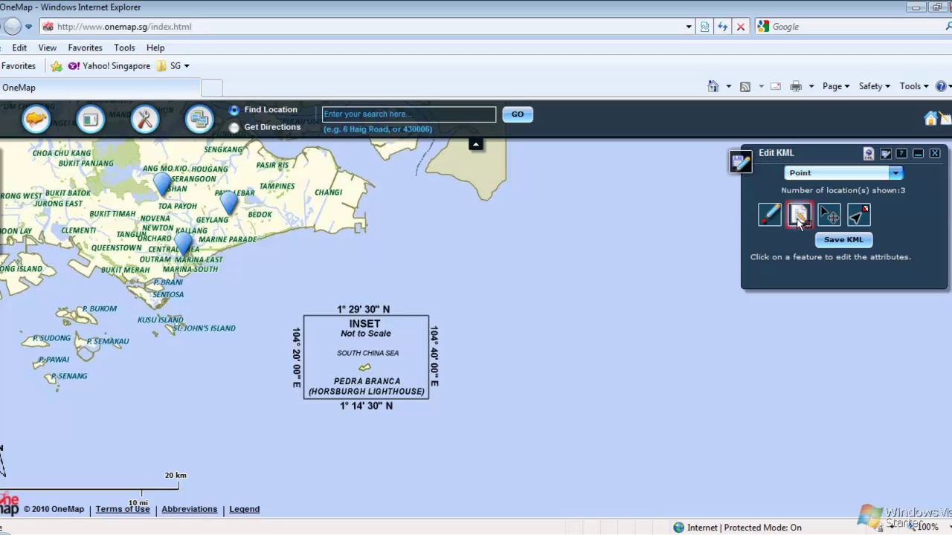
{"action": "left_click", "coordinate": [183, 244]}
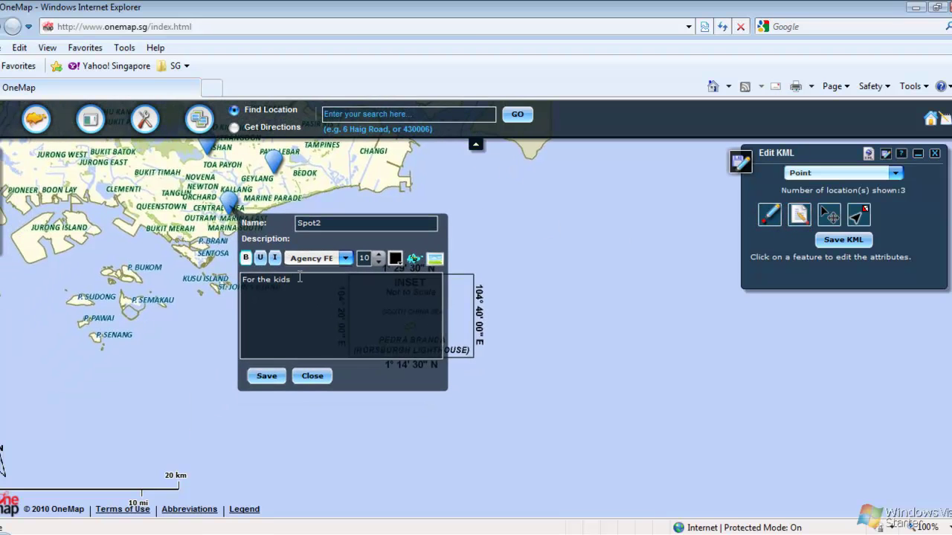
{"action": "left_click", "coordinate": [297, 279]}
{"action": "key", "text": "BackSpace"}
{"action": "key", "text": "BackSpace"}
{"action": "key", "text": "BackSpace"}
{"action": "key", "text": "BackSpace"}
{"action": "key", "text": "BackSpace"}
{"action": "key", "text": "BackSpace"}
{"action": "key", "text": "BackSpace"}
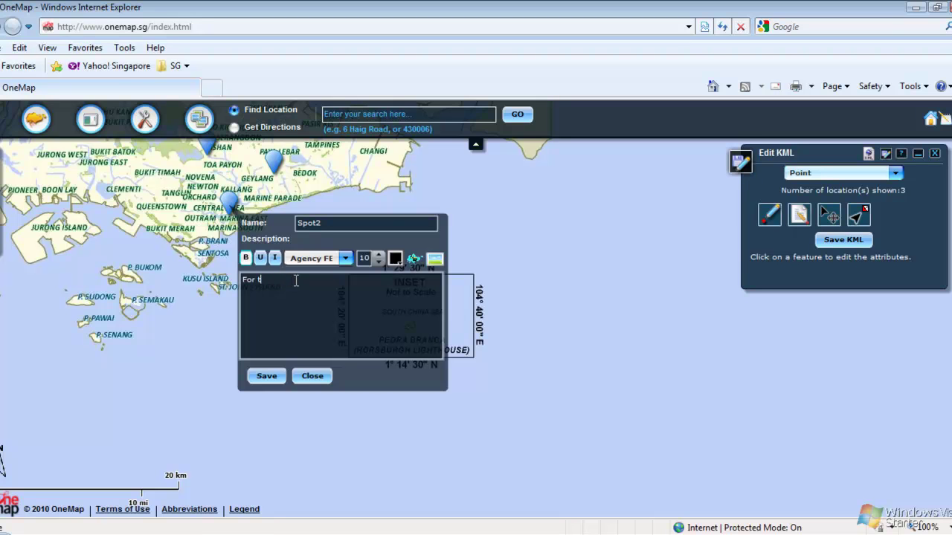
{"action": "type", "text": "yuppies"}
{"action": "left_click", "coordinate": [269, 376]}
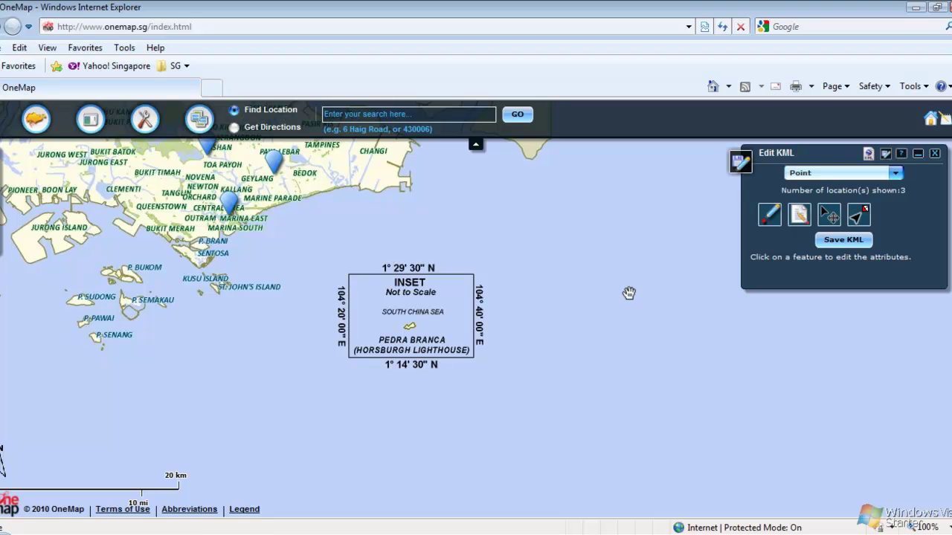
- Choose the Move Feature tool and pan the map to show the whole island
{"action": "left_click", "coordinate": [829, 215]}
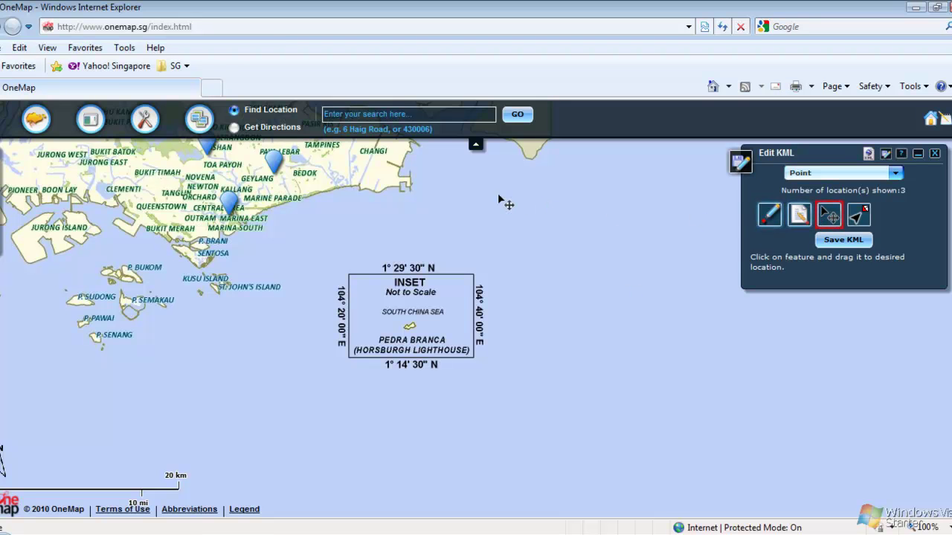
{"action": "mouse_move", "coordinate": [271, 197]}
{"action": "left_mouse_down"}
{"action": "mouse_move", "coordinate": [342, 364]}
{"action": "mouse_move", "coordinate": [235, 381]}
{"action": "left_mouse_up"}
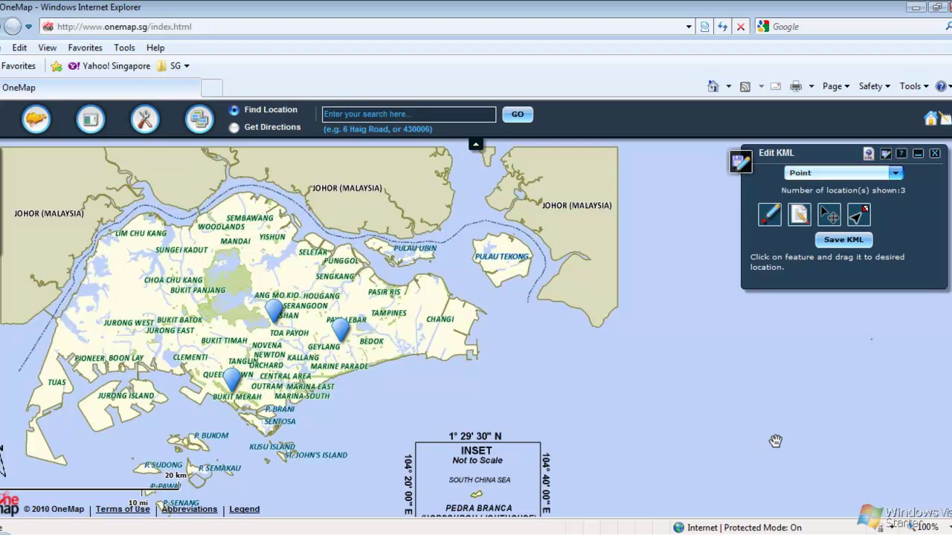
- Box-select the Spot3 marker near Paya Lebar and confirm its deletion
{"action": "left_click", "coordinate": [859, 216]}
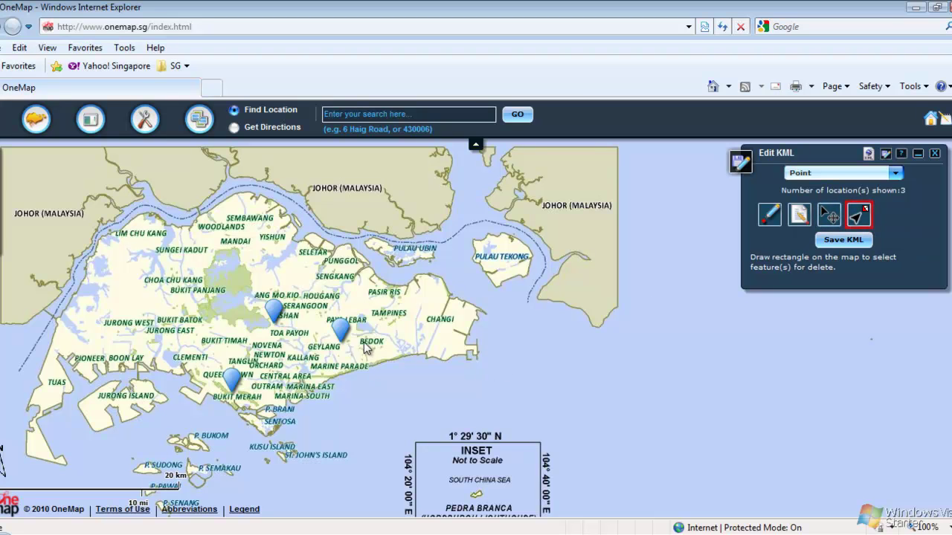
{"action": "left_click_drag", "start_coordinate": [319, 313], "coordinate": [356, 345]}
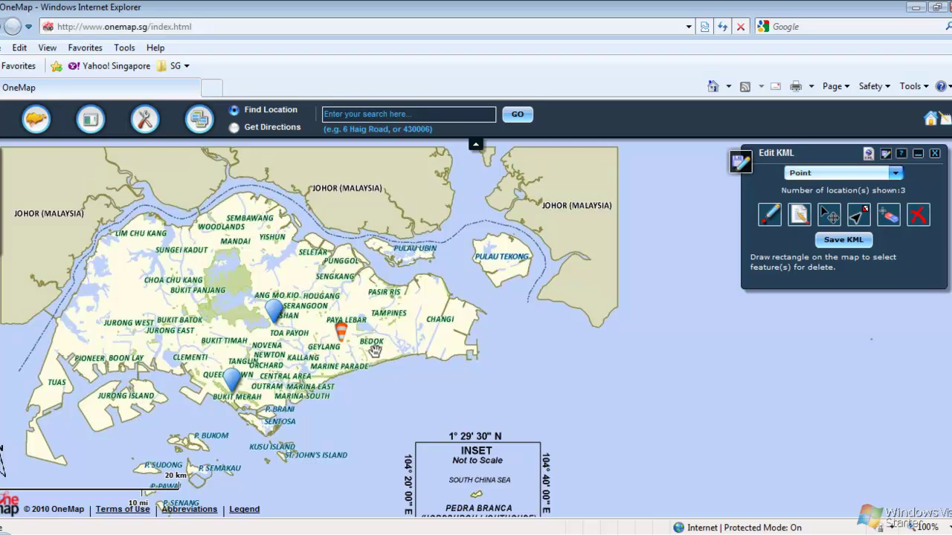
{"action": "left_click", "coordinate": [917, 217]}
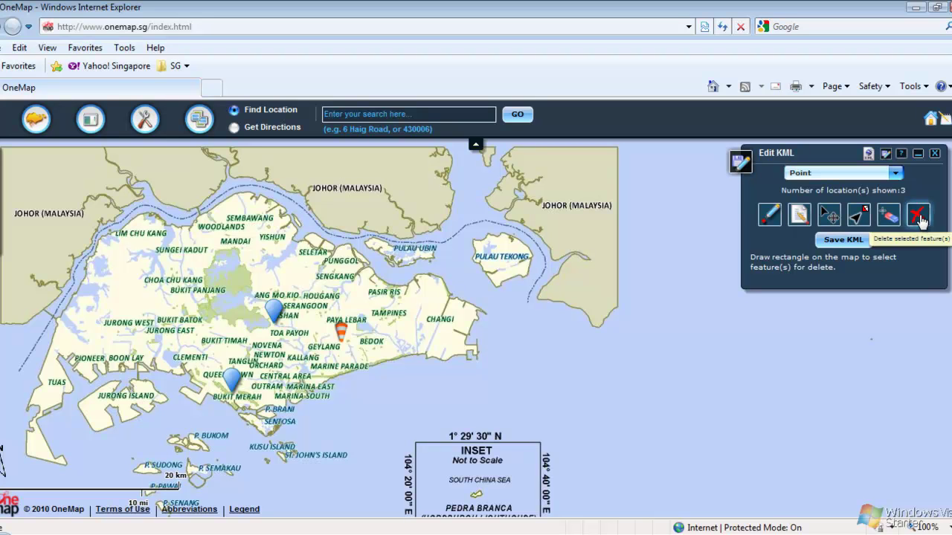
{"action": "left_click", "coordinate": [919, 217]}
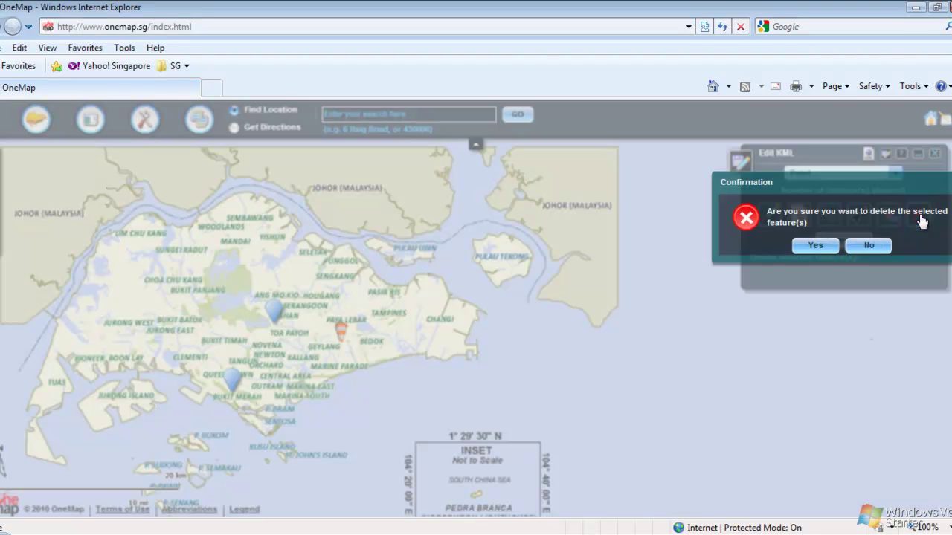
{"action": "left_click", "coordinate": [813, 246]}
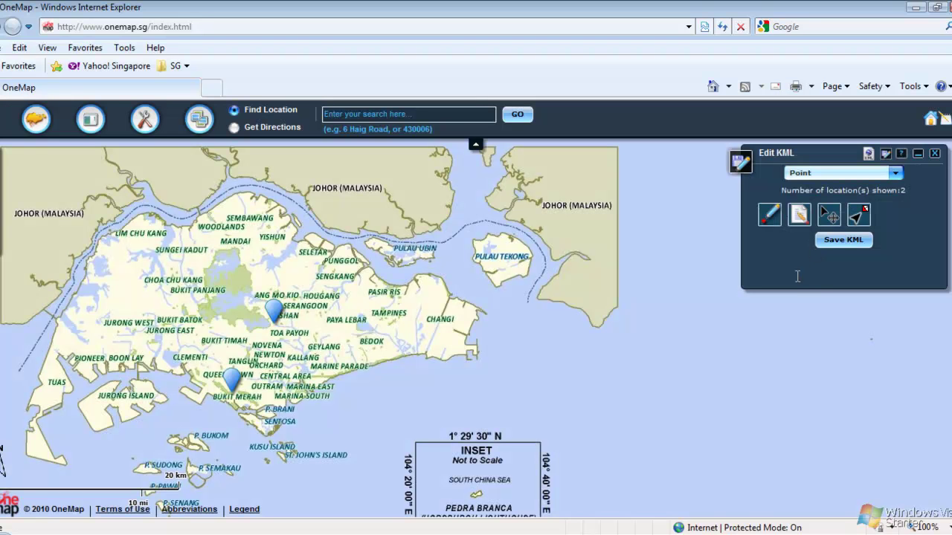
- Save the KML with the file name spots.kml
{"action": "left_click", "coordinate": [843, 244]}
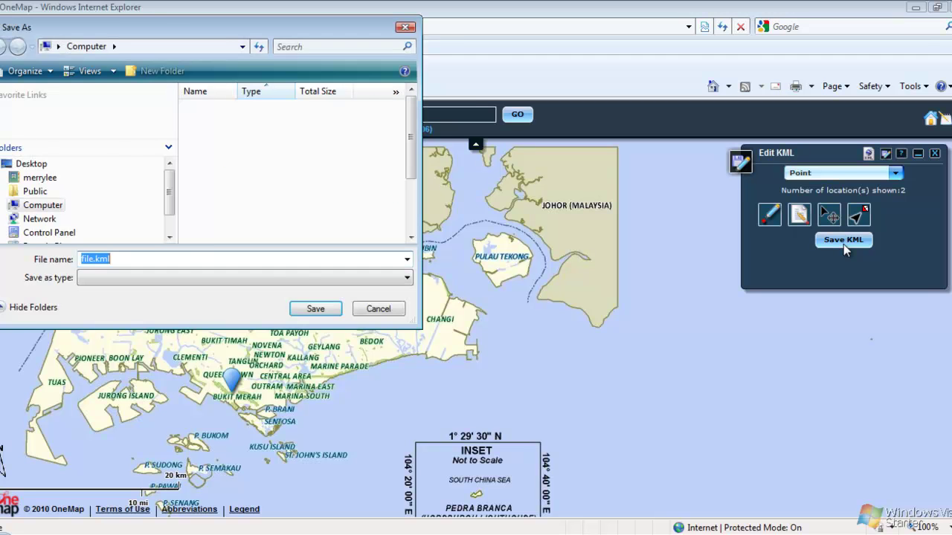
{"action": "left_click", "coordinate": [93, 257]}
{"action": "key", "text": "BackSpace"}
{"action": "key", "text": "BackSpace"}
{"action": "key", "text": "BackSpace"}
{"action": "key", "text": "BackSpace"}
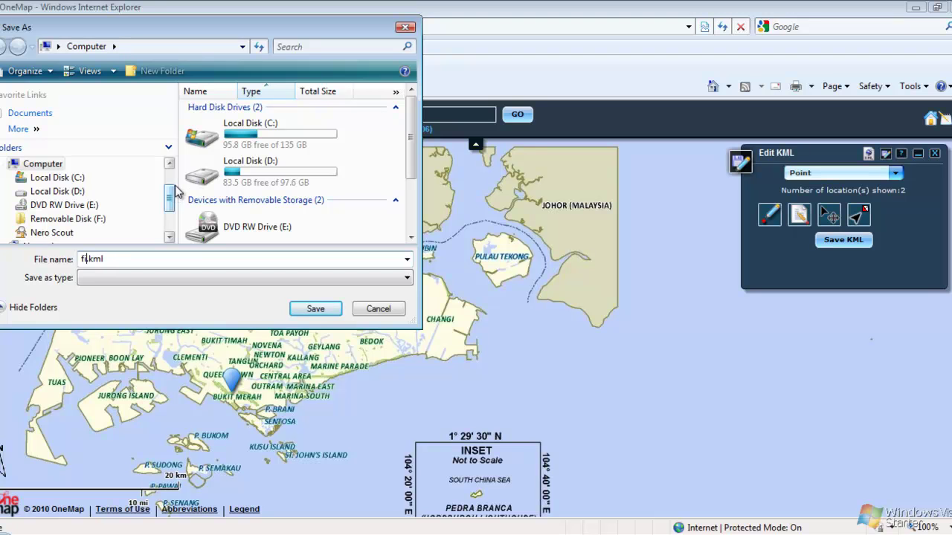
{"action": "type", "text": "spots"}
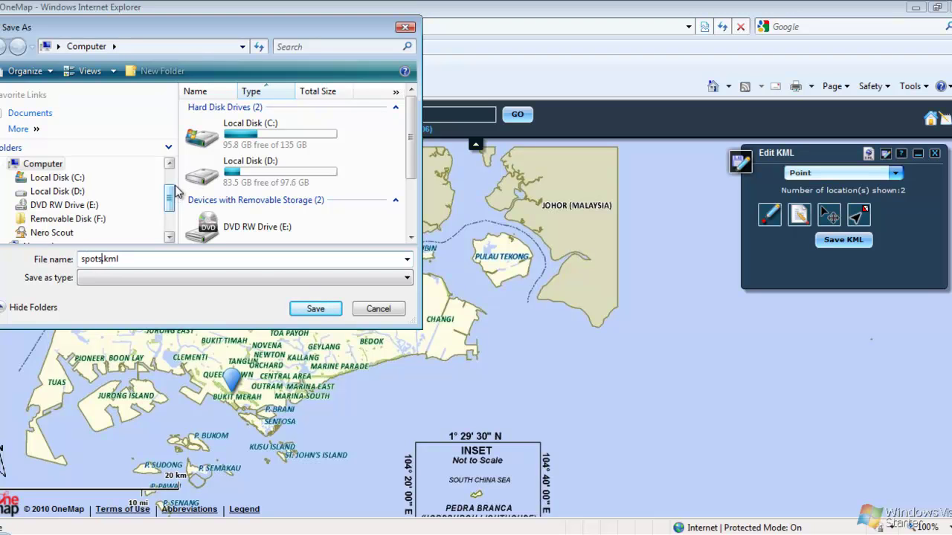
{"action": "left_click", "coordinate": [315, 309]}
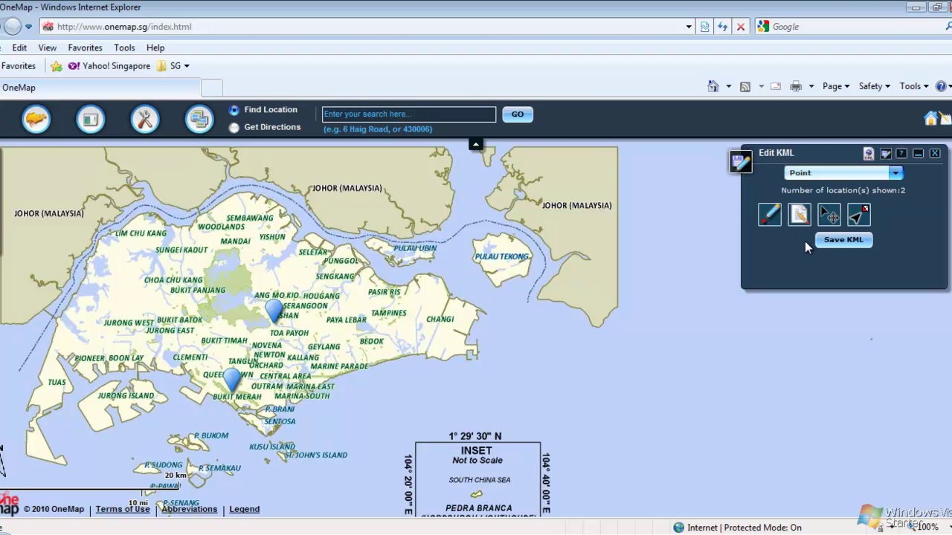
- Clear the existing map markers and overlay spots.kml from Computer, showing its 2 locations
{"action": "left_click", "coordinate": [869, 157]}
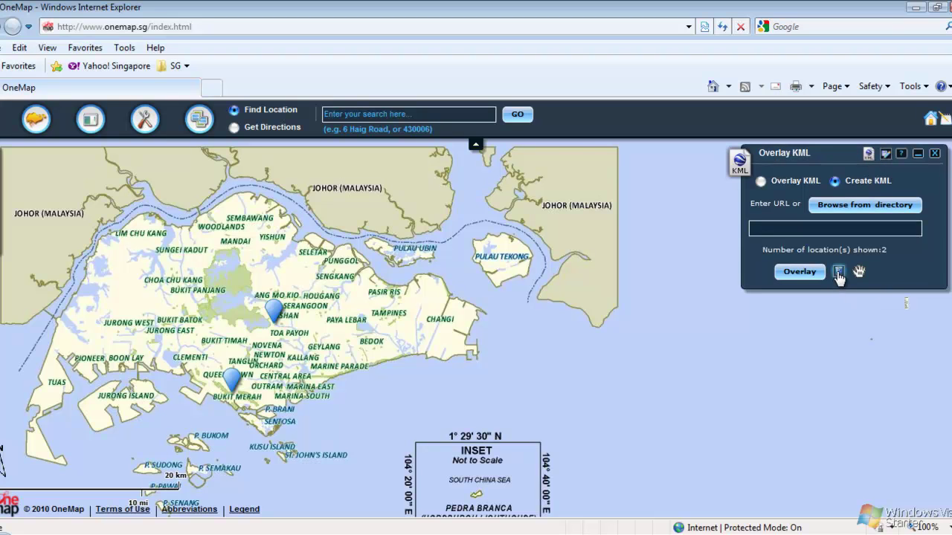
{"action": "left_click", "coordinate": [838, 272]}
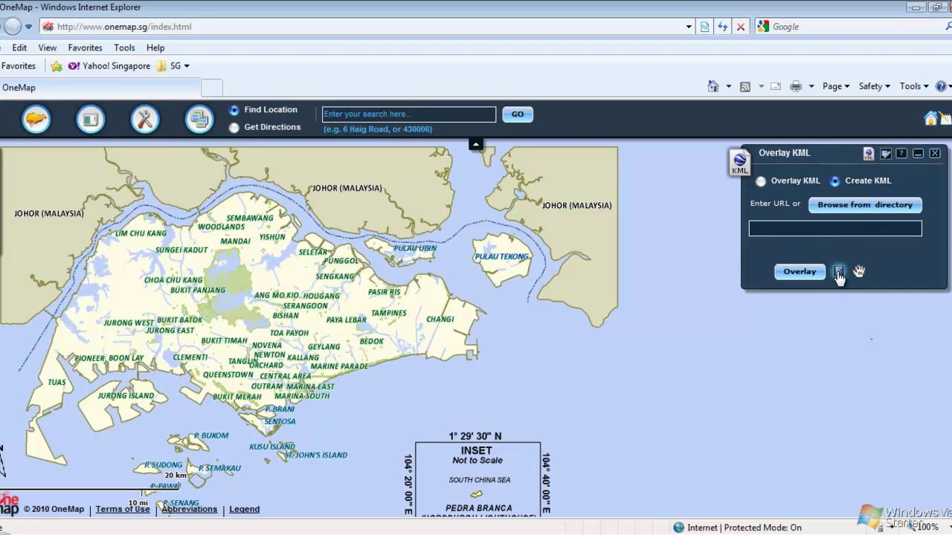
{"action": "left_click", "coordinate": [851, 209]}
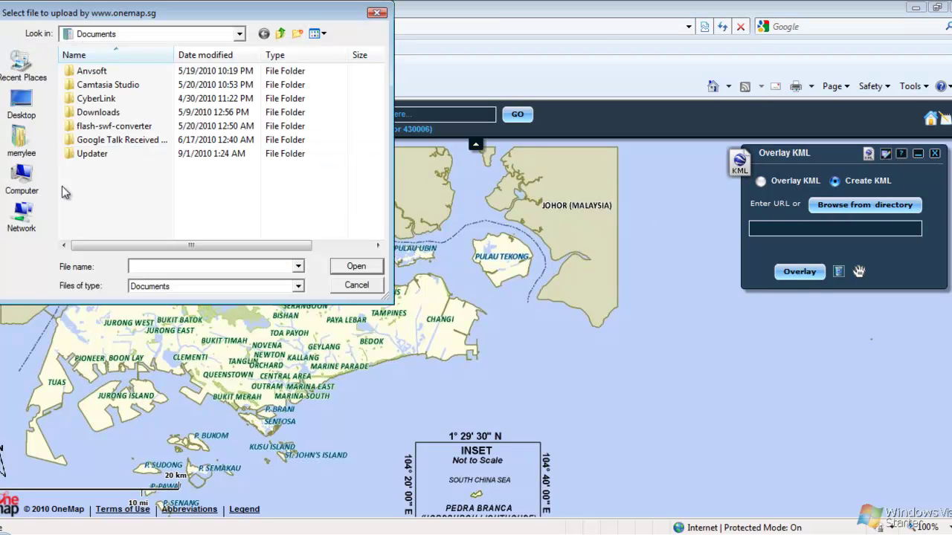
{"action": "left_click", "coordinate": [21, 180]}
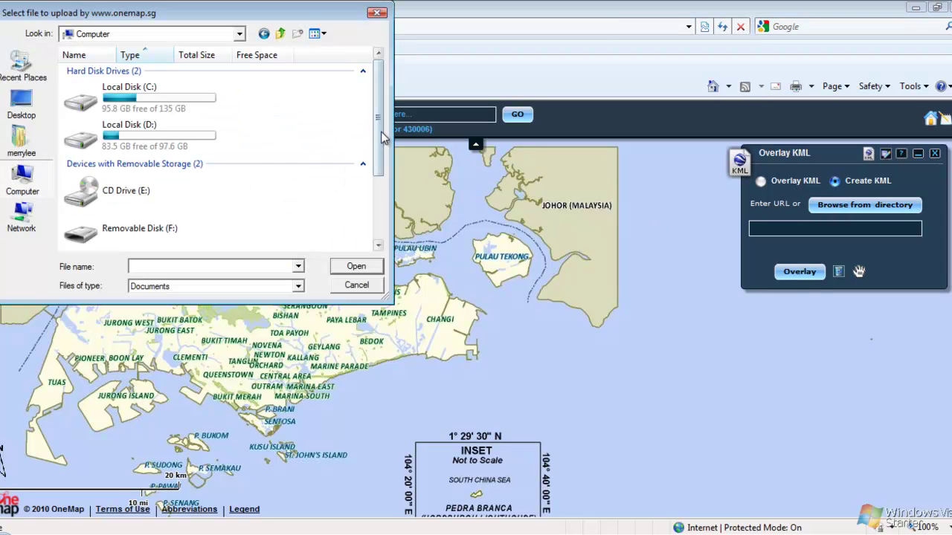
{"action": "left_click_drag", "start_coordinate": [383, 132], "coordinate": [382, 194]}
{"action": "double_click", "coordinate": [104, 183]}
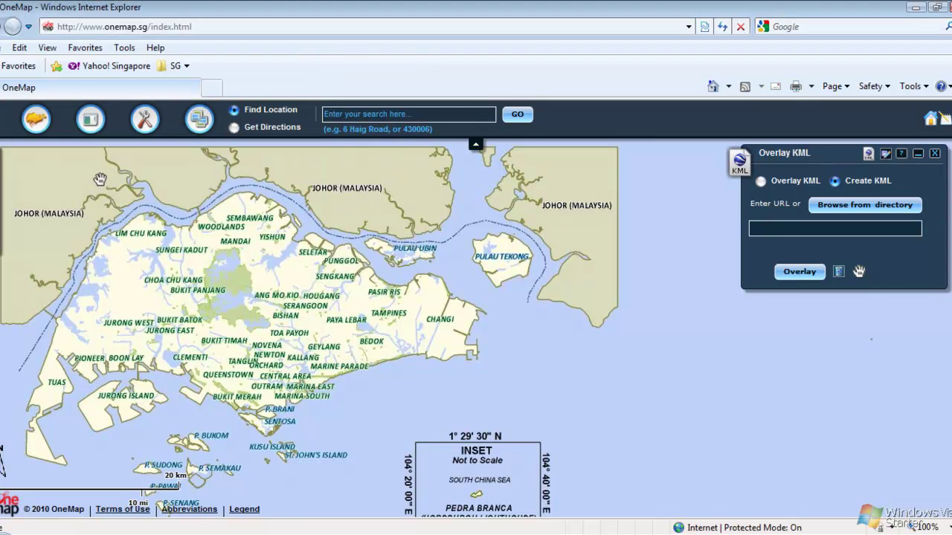
{"action": "left_click", "coordinate": [802, 273]}
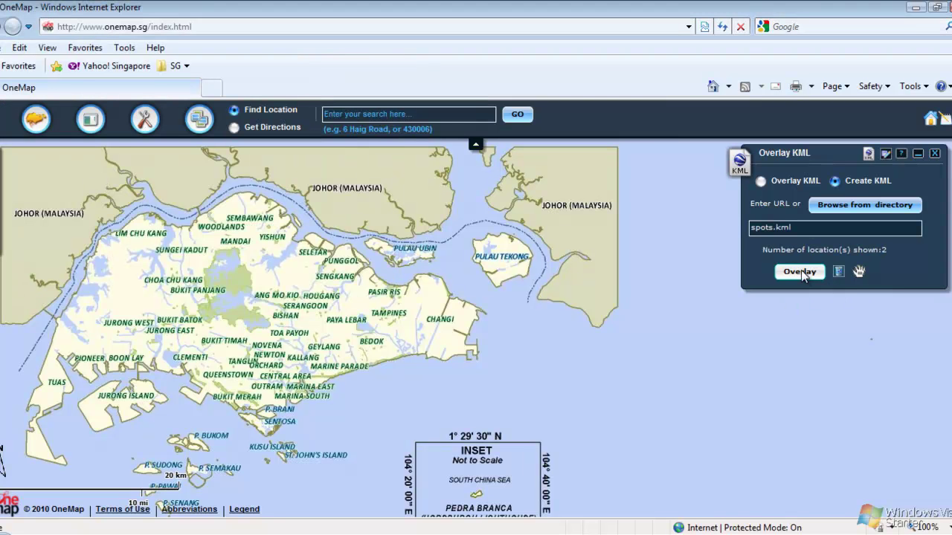